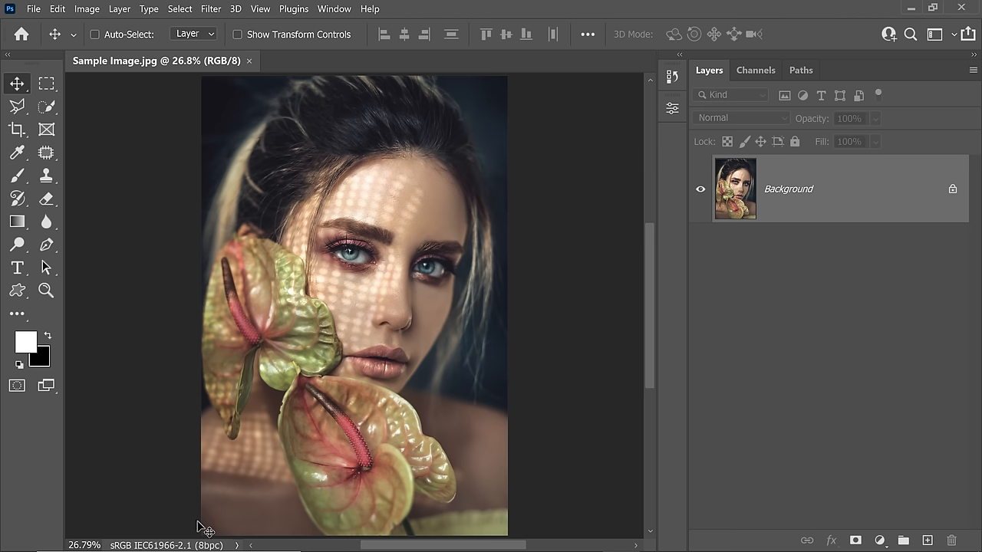
# Step: Show the document's colour profile in the status bar readout
pyautogui.click(238, 546)
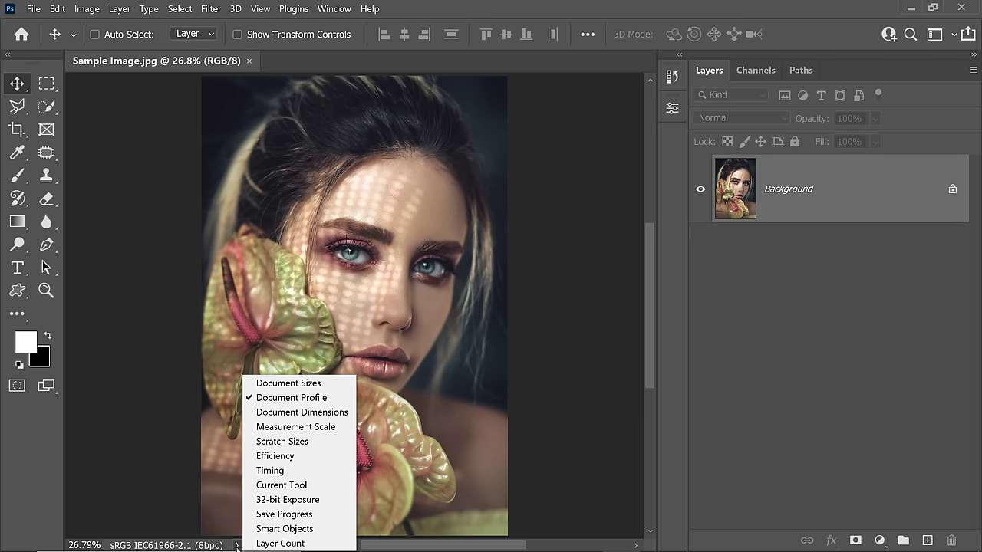
pyautogui.click(313, 401)
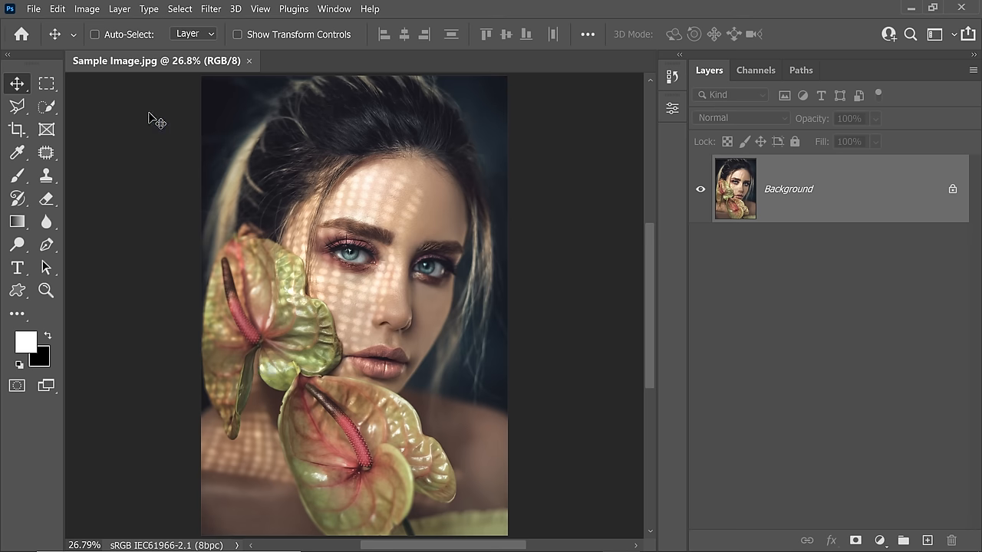
# Step: Convert the portrait to the sRGB IEC61966-2.1 destination profile
pyautogui.click(58, 10)
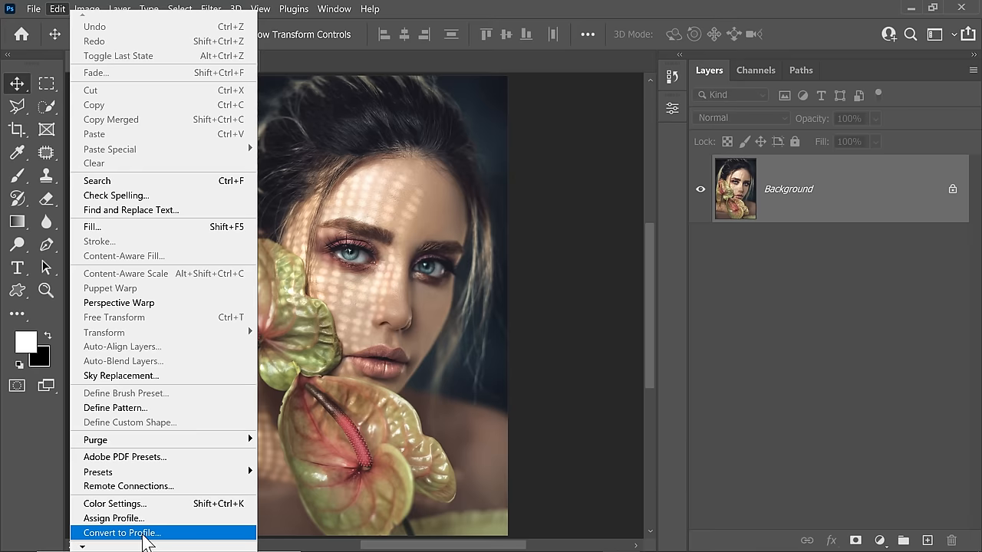
pyautogui.click(123, 533)
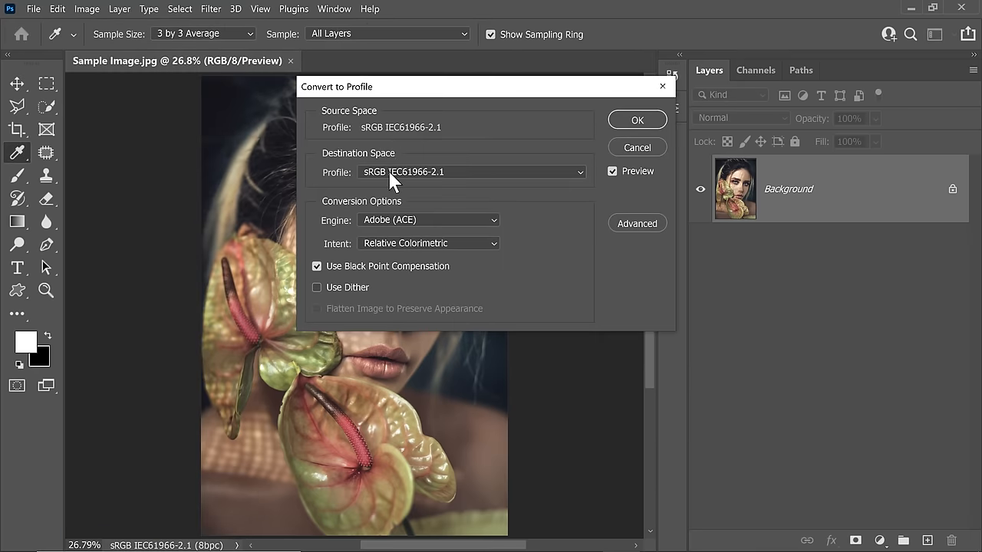
pyautogui.click(399, 172)
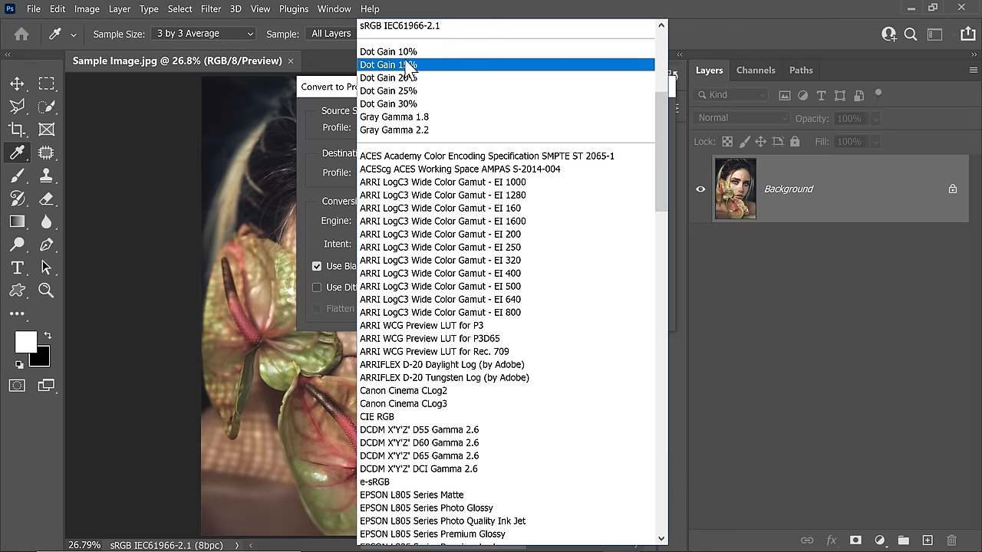
pyautogui.click(429, 31)
pyautogui.click(634, 125)
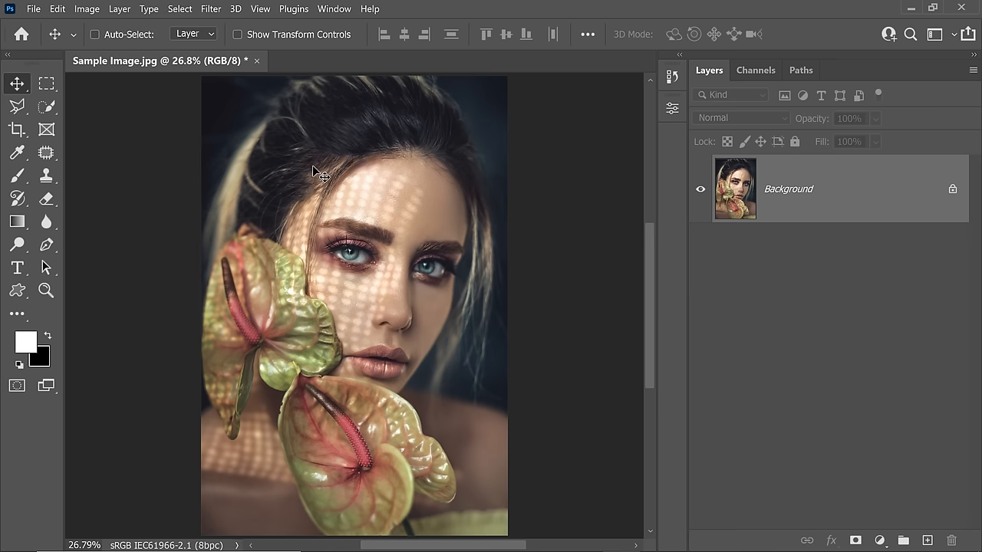
# Step: Assign the Adobe RGB (1998) profile with preview, checking the more saturated portrait before applying
pyautogui.click(59, 8)
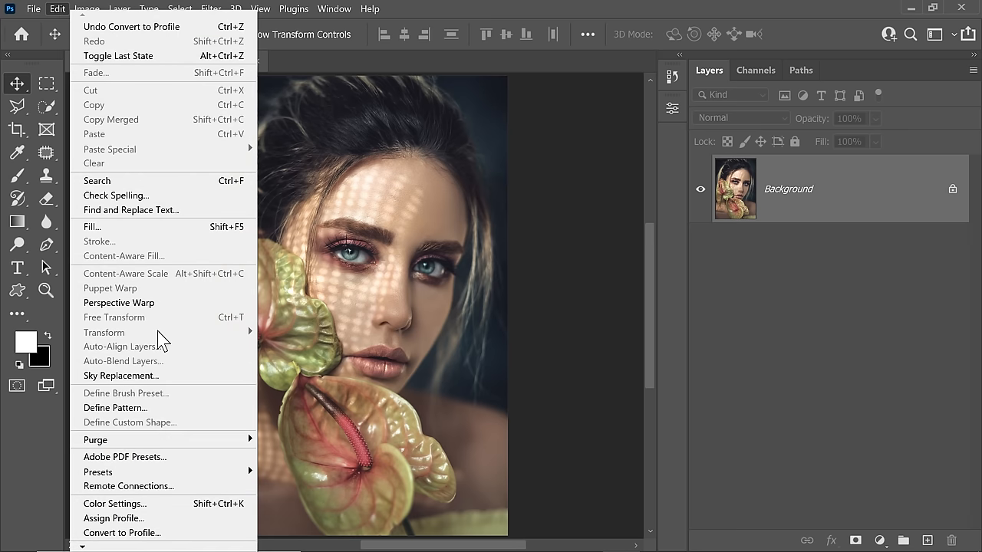
pyautogui.click(115, 518)
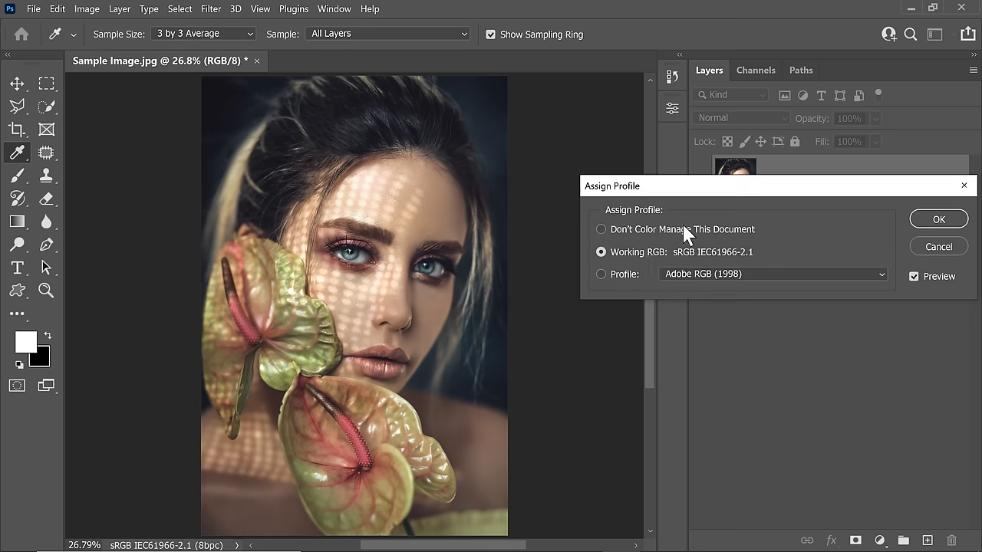
pyautogui.moveTo(696, 188); pyautogui.dragTo(369, 121)
pyautogui.click(274, 209)
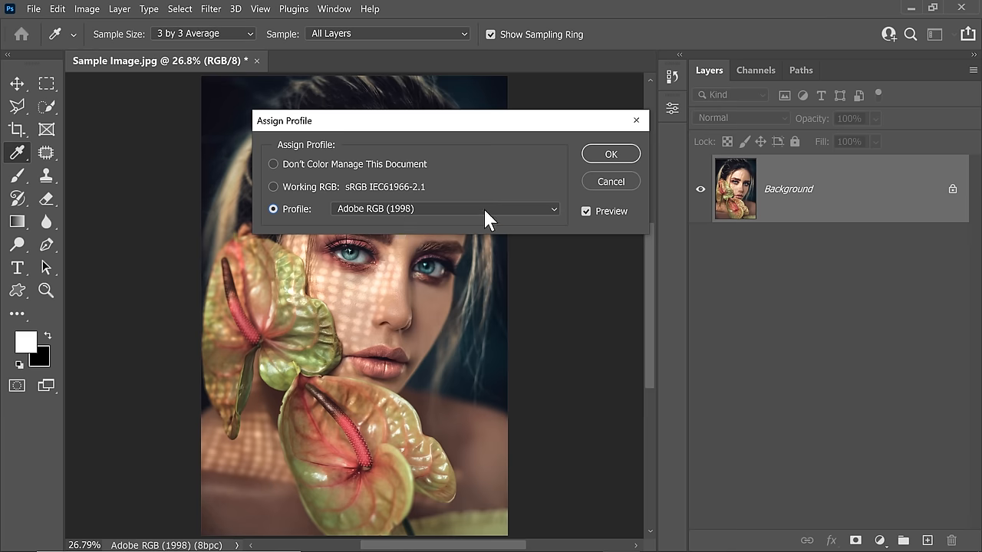
pyautogui.moveTo(368, 123); pyautogui.dragTo(637, 261)
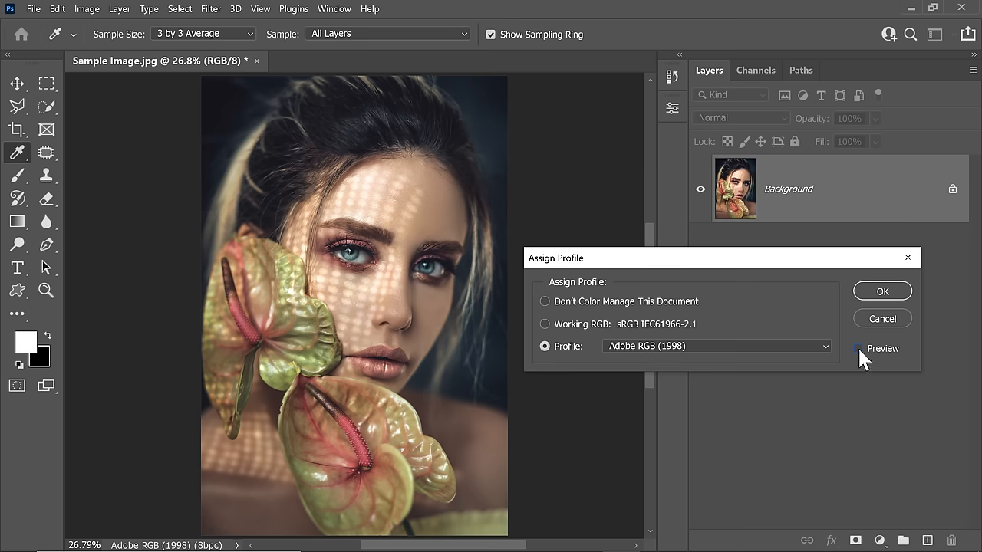
pyautogui.click(883, 292)
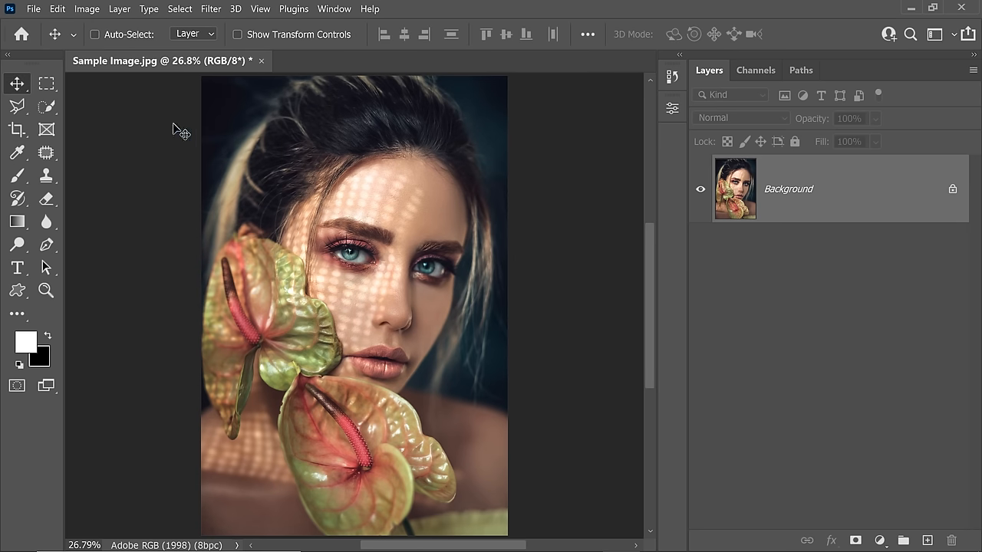
pyautogui.click(33, 8)
pyautogui.moveTo(49, 233)
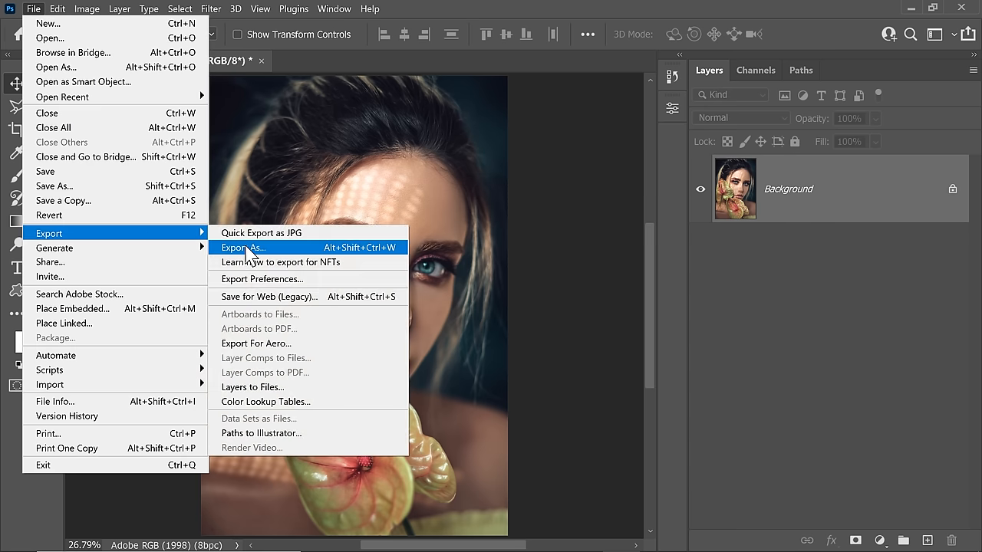
pyautogui.click(242, 247)
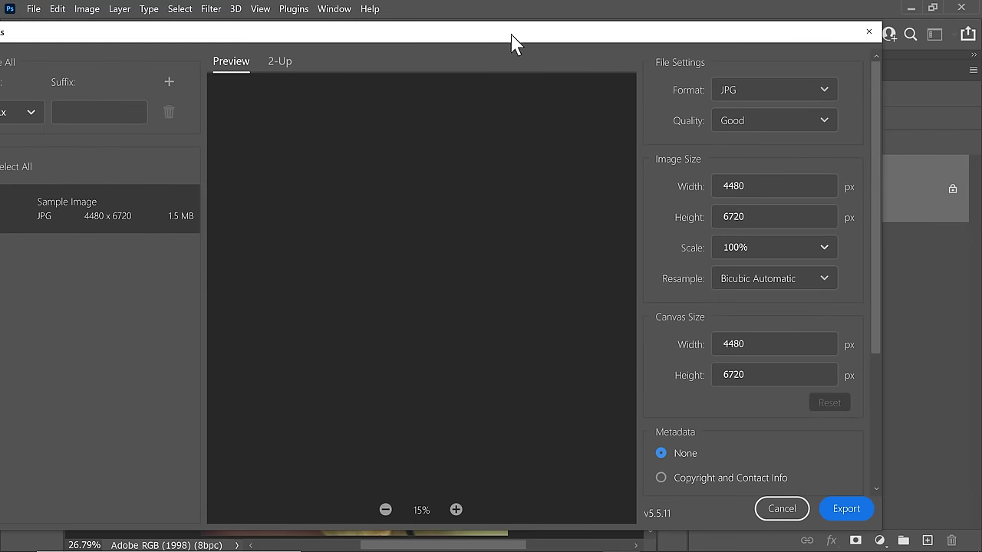
pyautogui.scroll(-5, 881, 330)
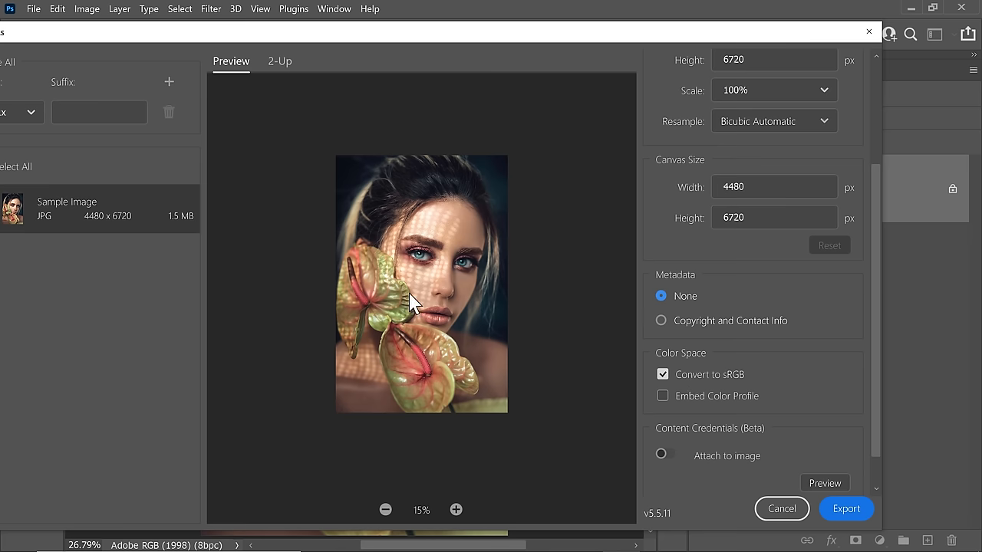
pyautogui.click(782, 508)
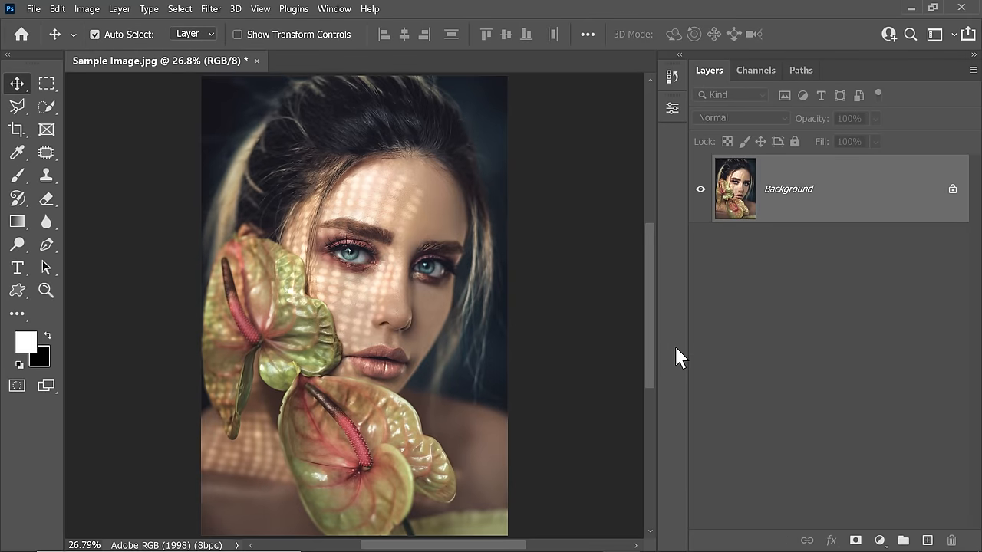